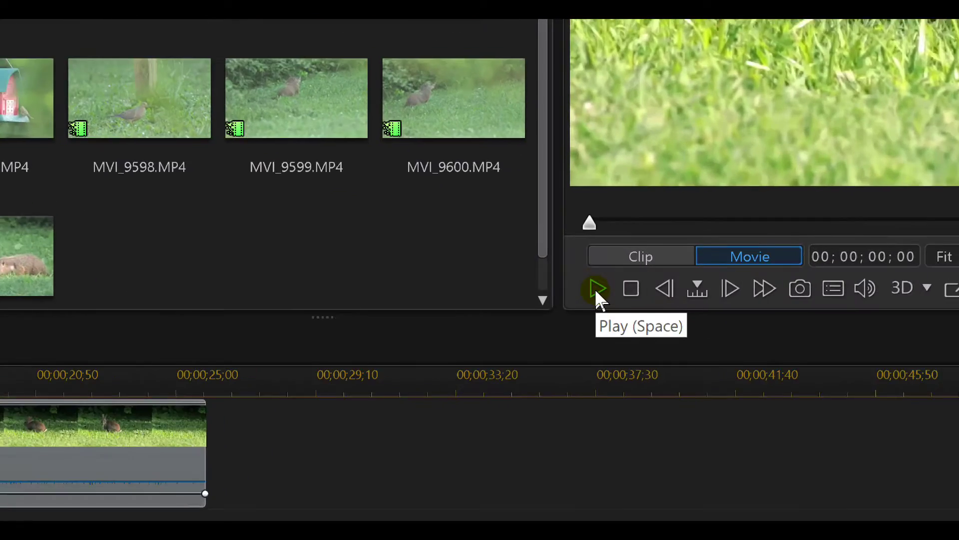
Play and scrub through the MVI_9550 rabbit clip to find where slow motion should begin
click(595, 290)
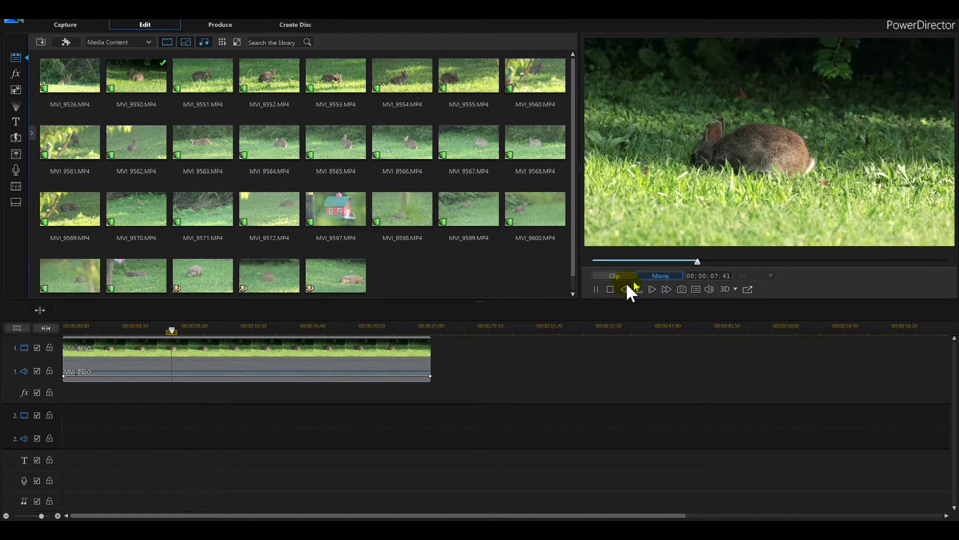
click(594, 291)
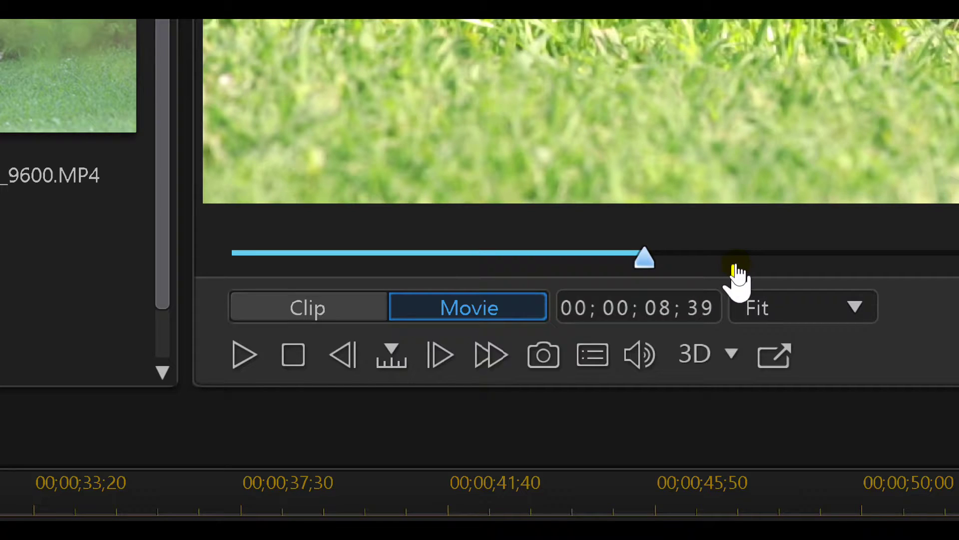
click(737, 265)
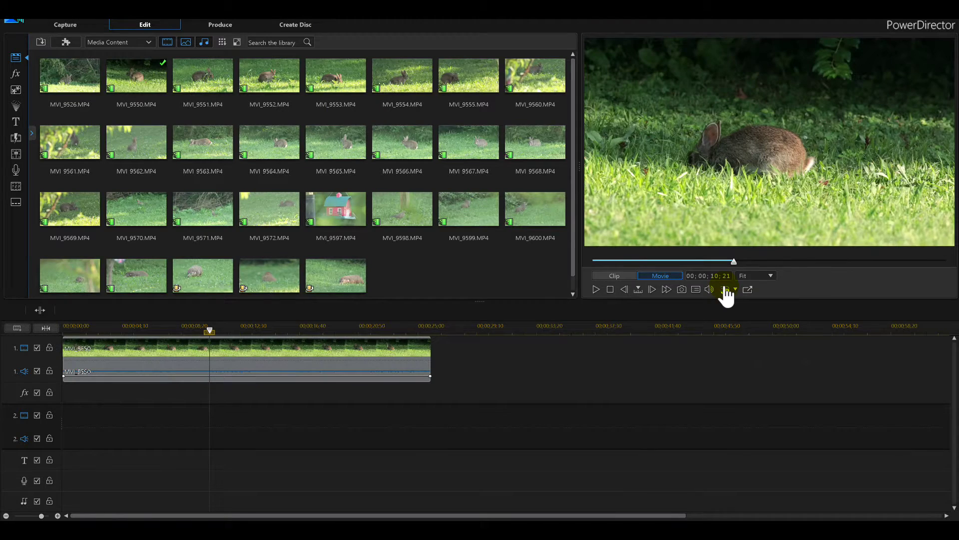
click(597, 287)
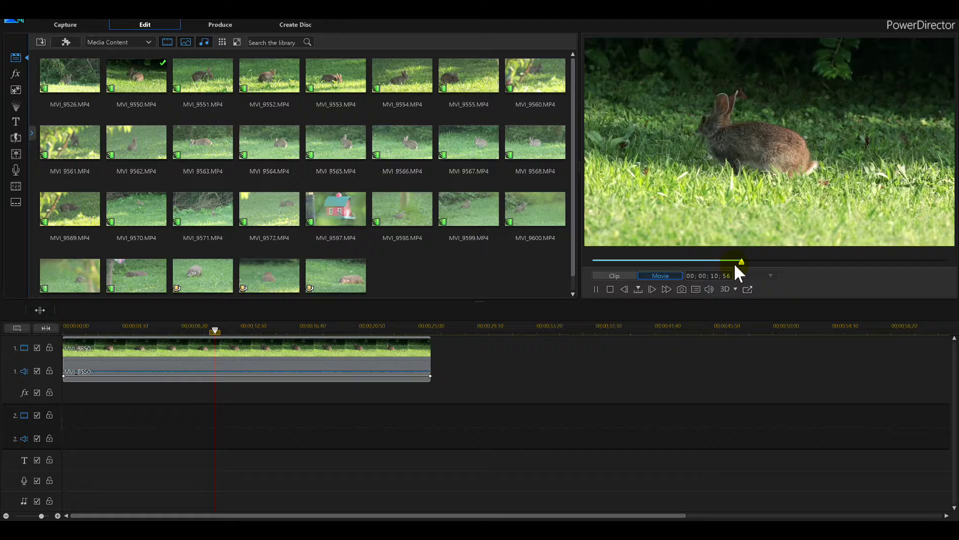
mouse_move(752, 269)
mouse_down()
mouse_move(737, 268)
mouse_move(933, 271)
mouse_move(889, 274)
mouse_up()
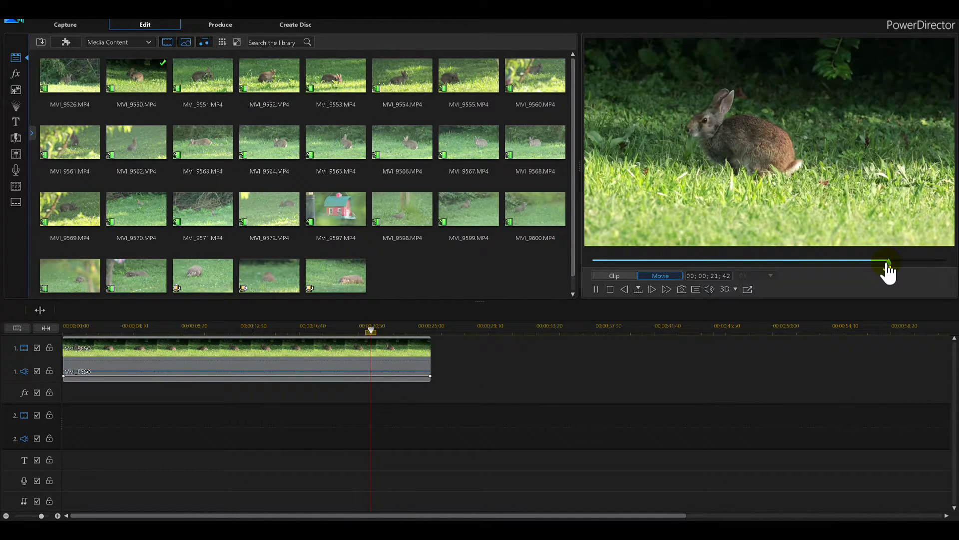
Stop at 00;00;23;03 and select the short MVI_9550 end piece running to 25:56
click(595, 291)
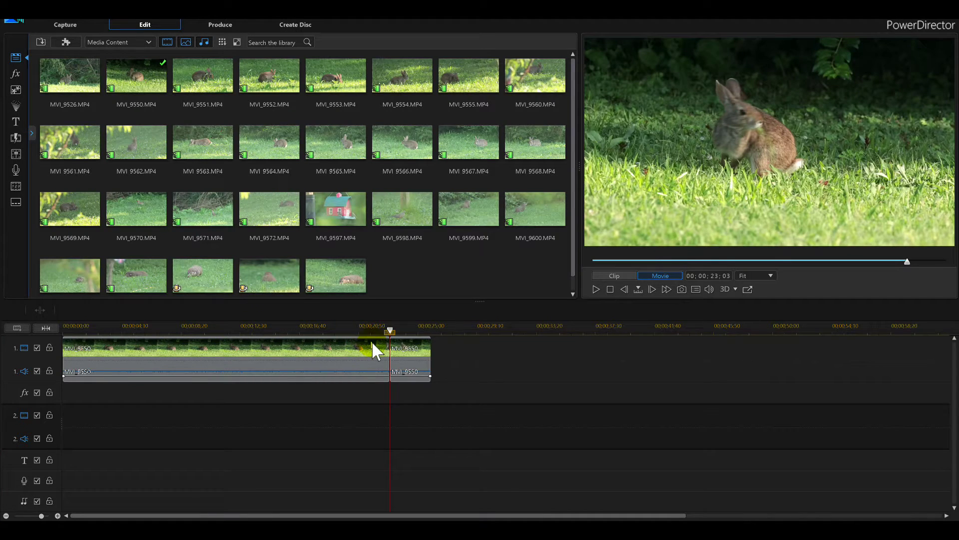
click(402, 357)
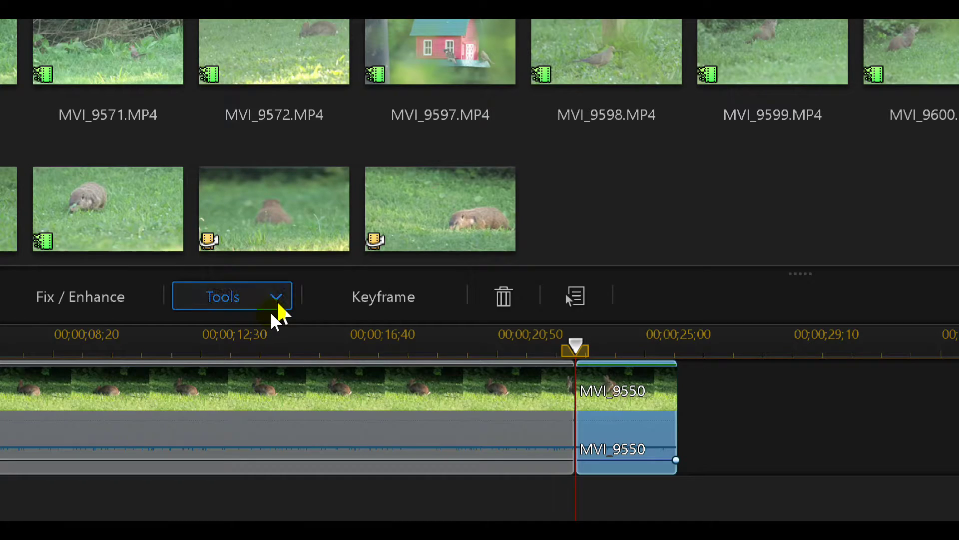
Open Power Tools' Video Speed Designer for the 2:53 end piece
click(268, 312)
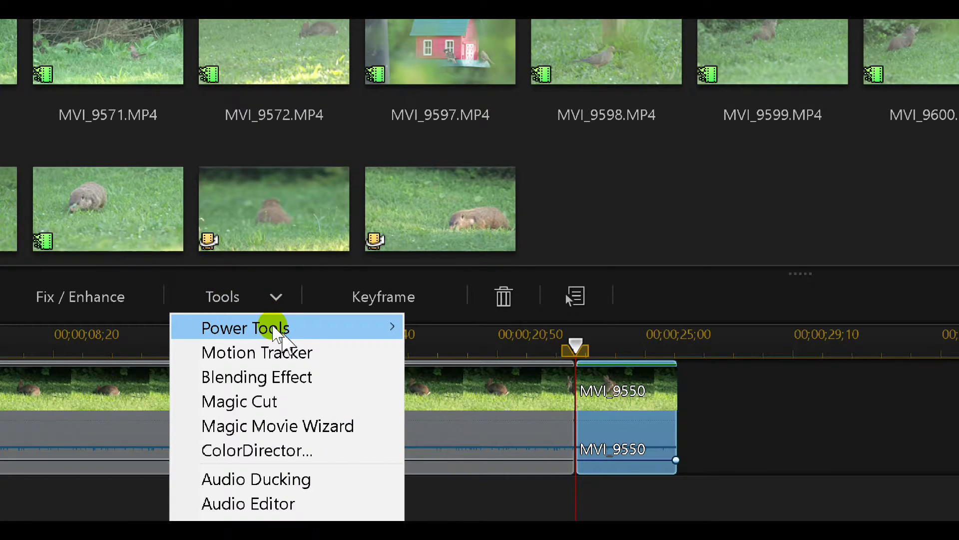
mouse_move(246, 327)
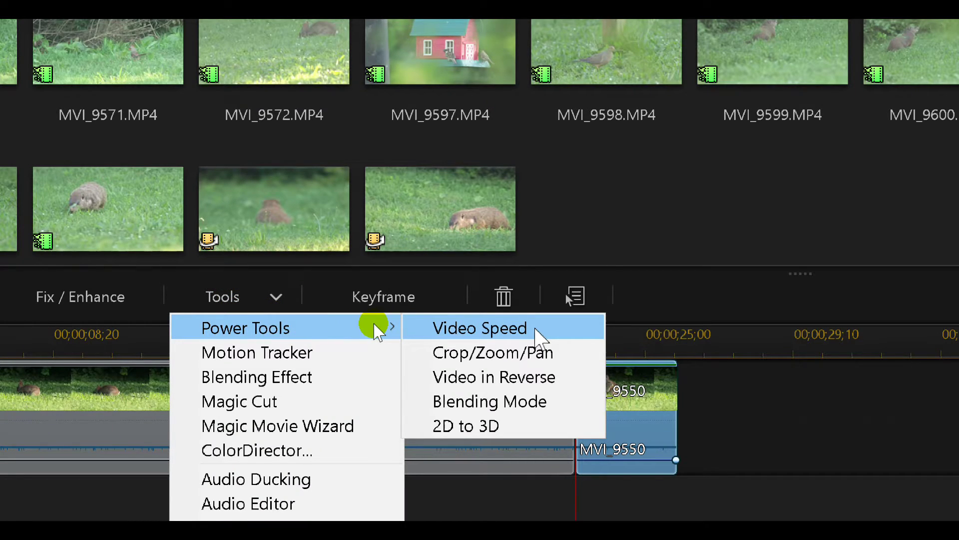
click(538, 335)
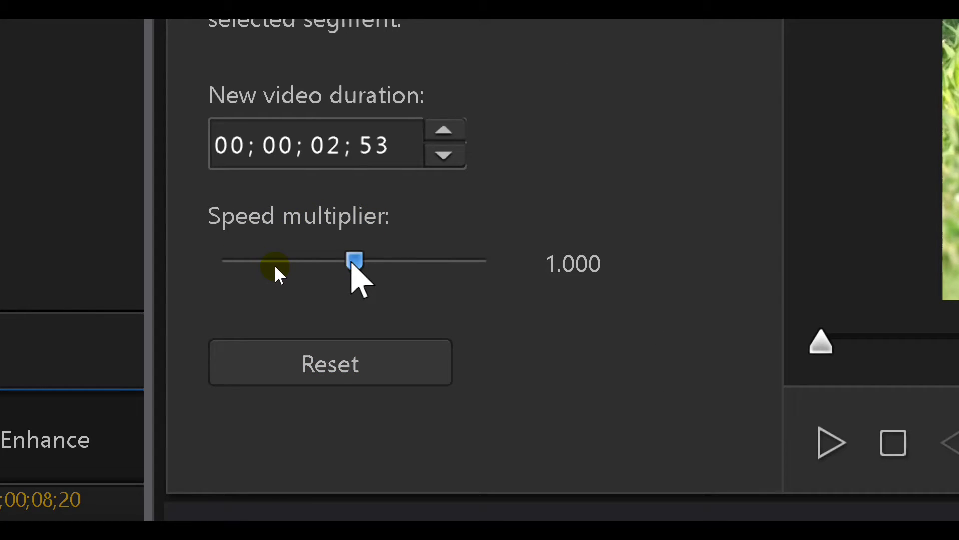
Set the end piece's speed multiplier to 0.170 after previewing, so it lasts 16:58
drag(350, 266, 298, 272)
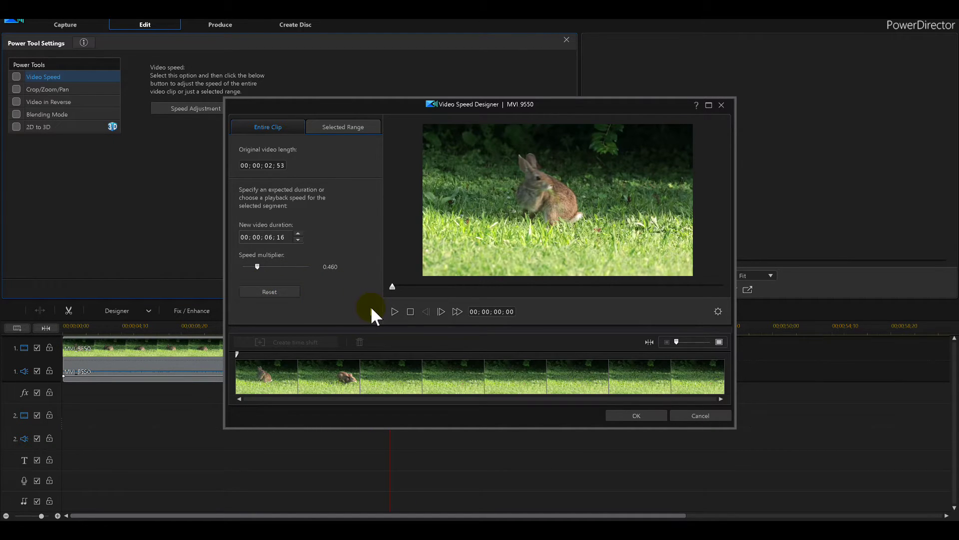
click(393, 310)
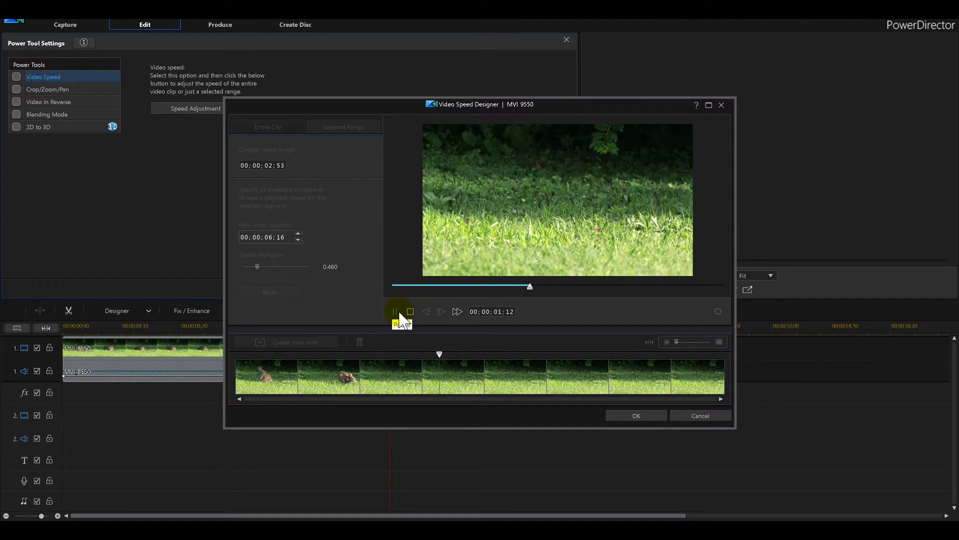
click(404, 311)
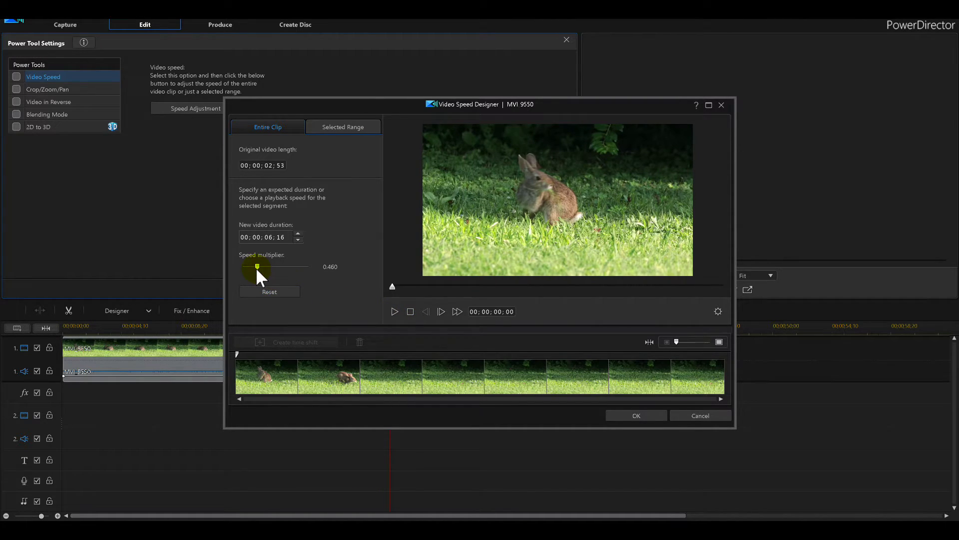
drag(256, 267, 244, 268)
click(393, 312)
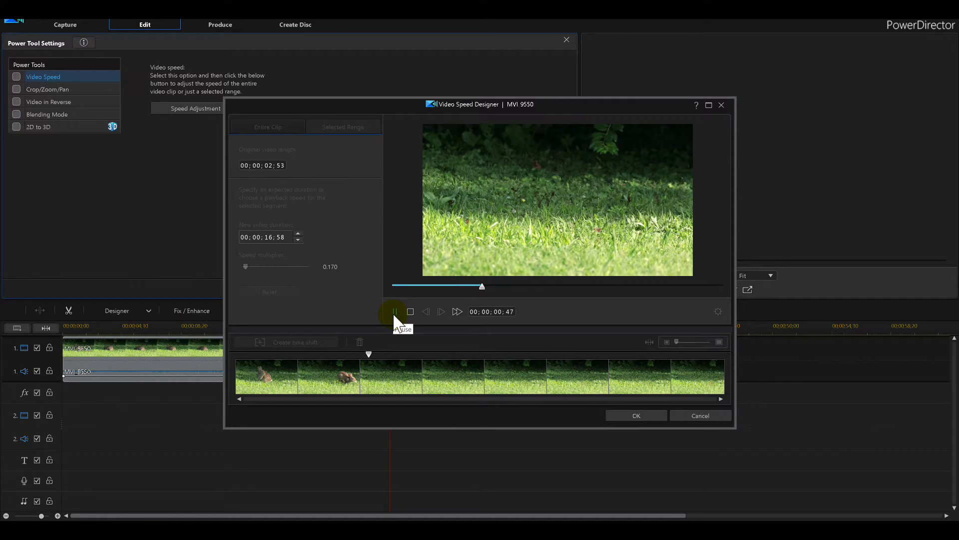
click(393, 312)
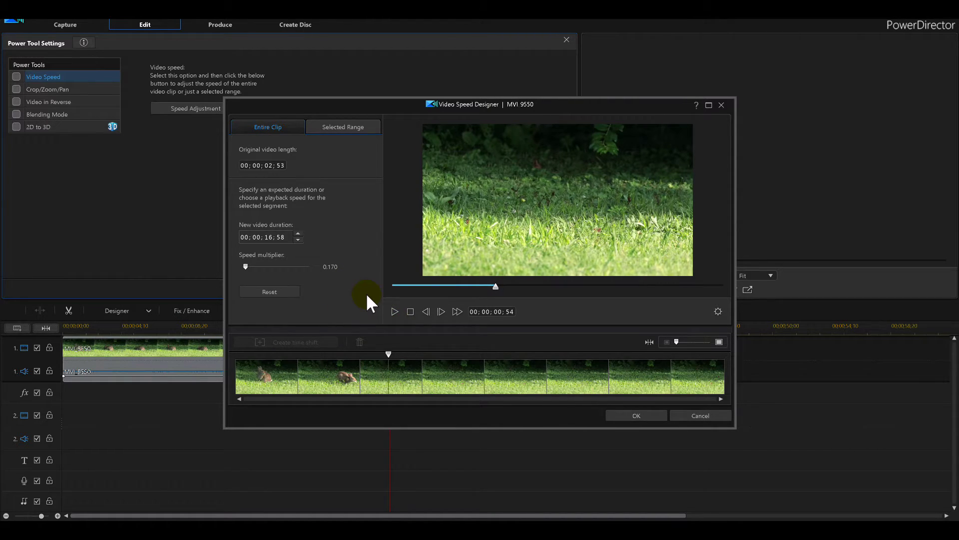
click(635, 409)
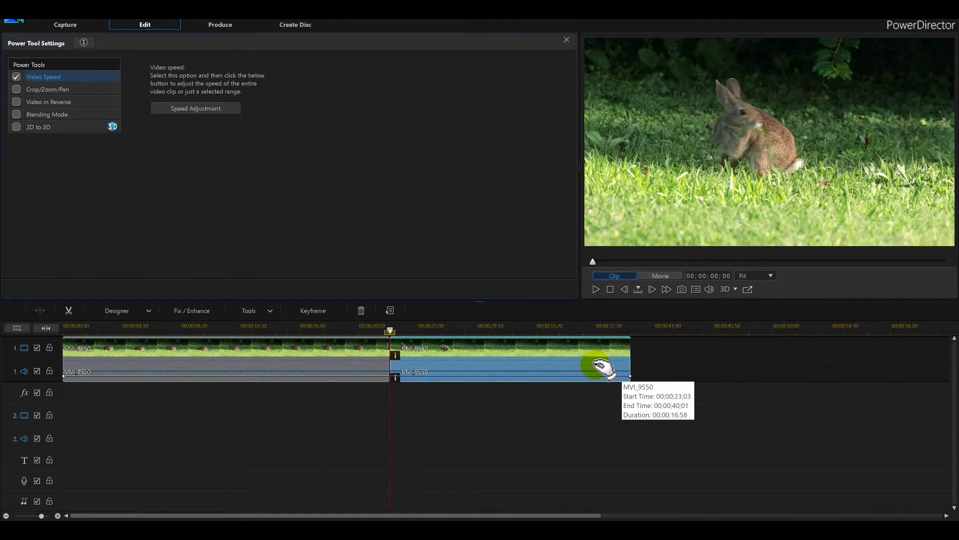
Split the slowed piece at 06;07, delete the leftover tail, and play back the movie
click(593, 295)
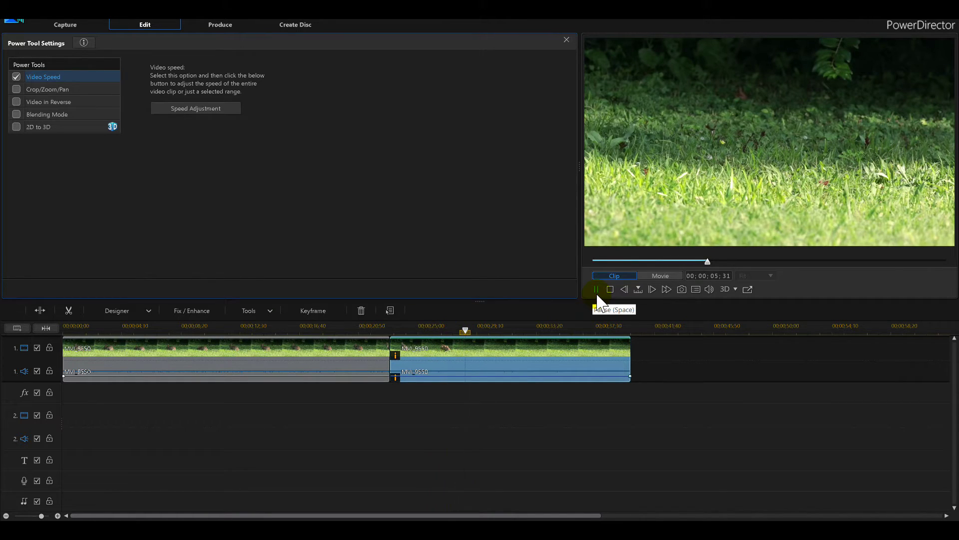
click(596, 294)
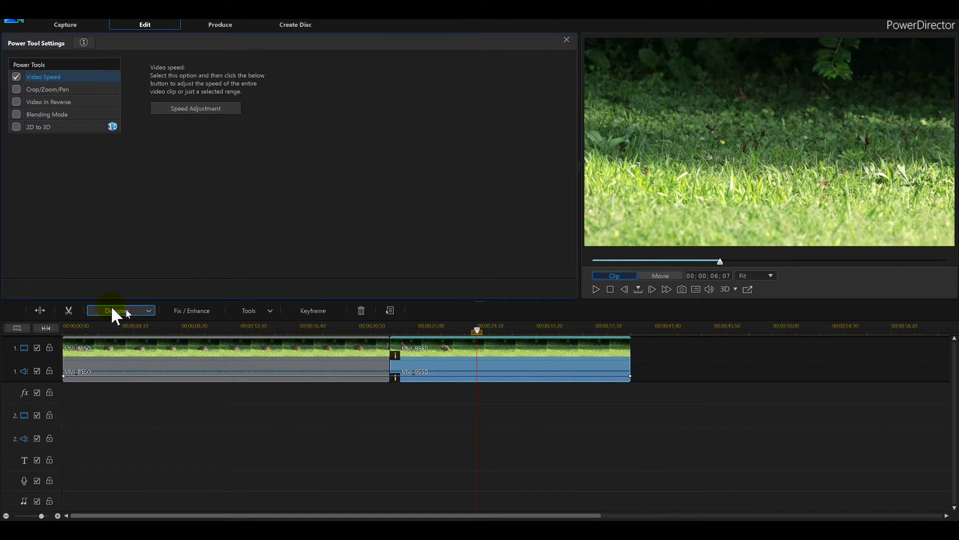
click(40, 311)
click(523, 372)
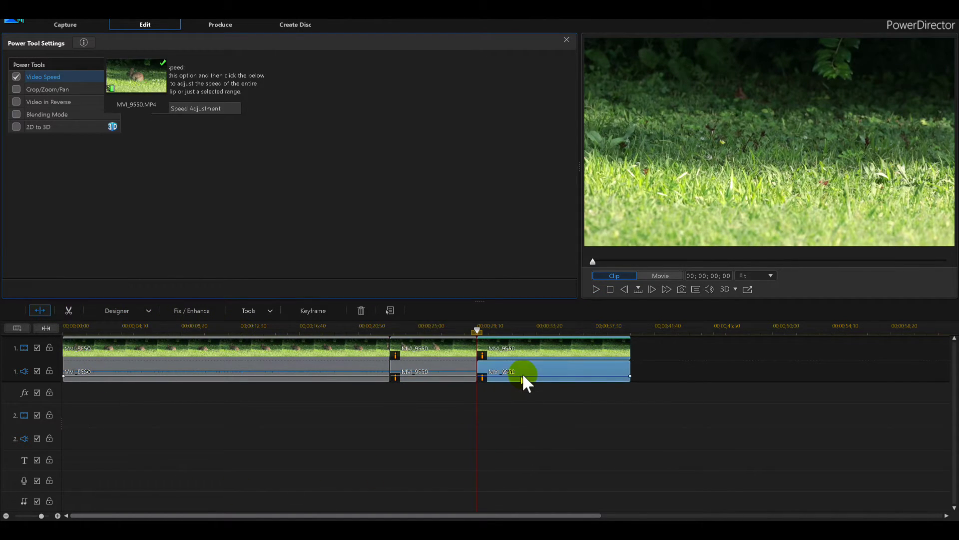
key(Delete)
key(space)
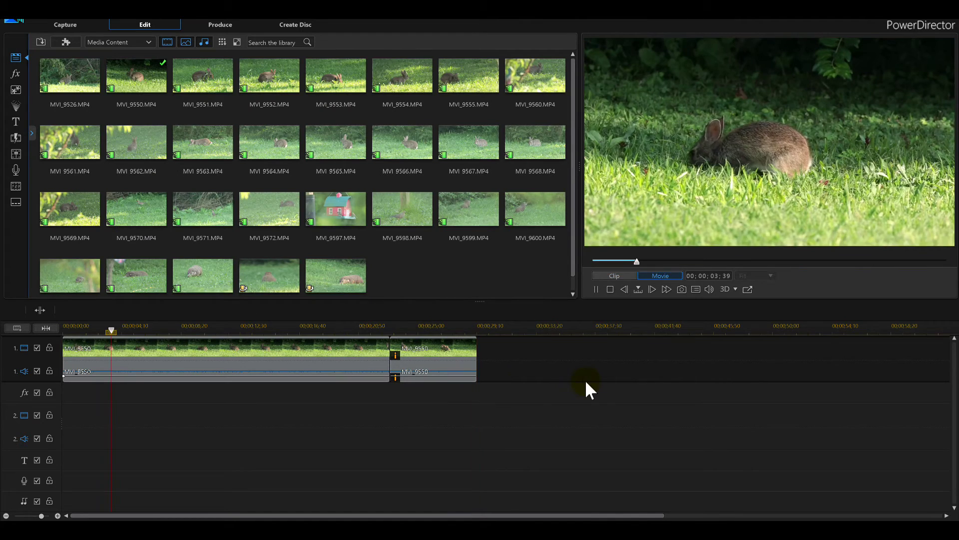